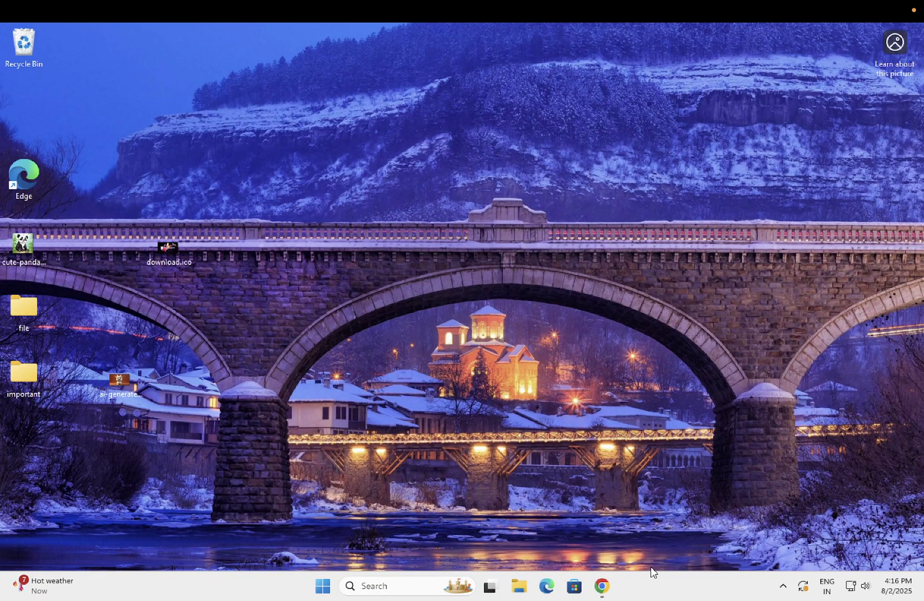
# - Open Task Manager from the taskbar menu and maximize it to view the process list
pyautogui.rightClick(656, 581)
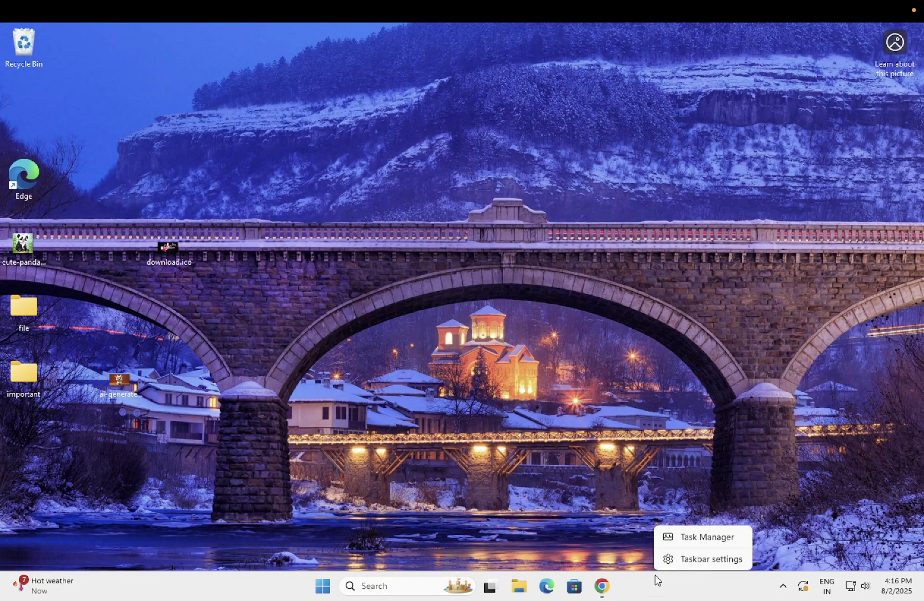
pyautogui.click(684, 537)
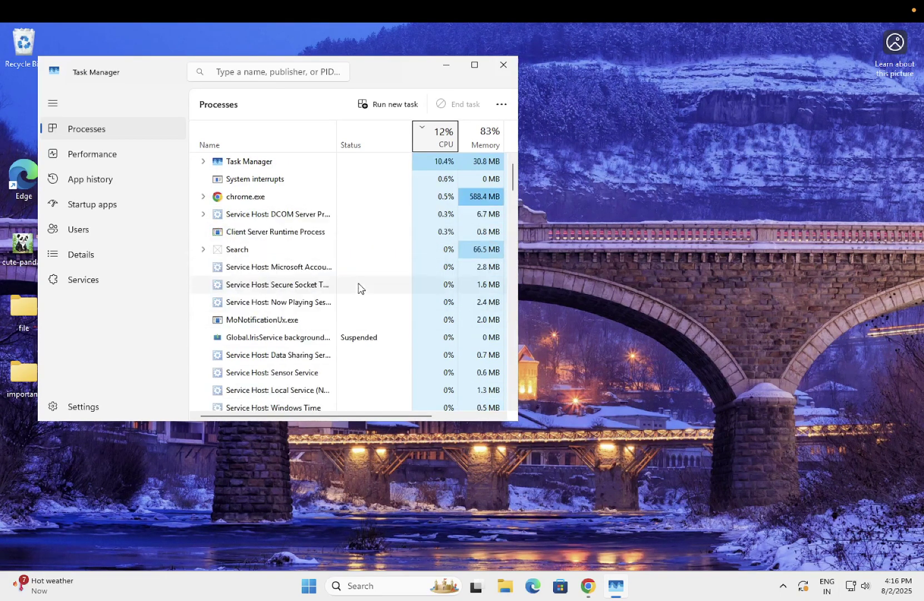
pyautogui.click(475, 66)
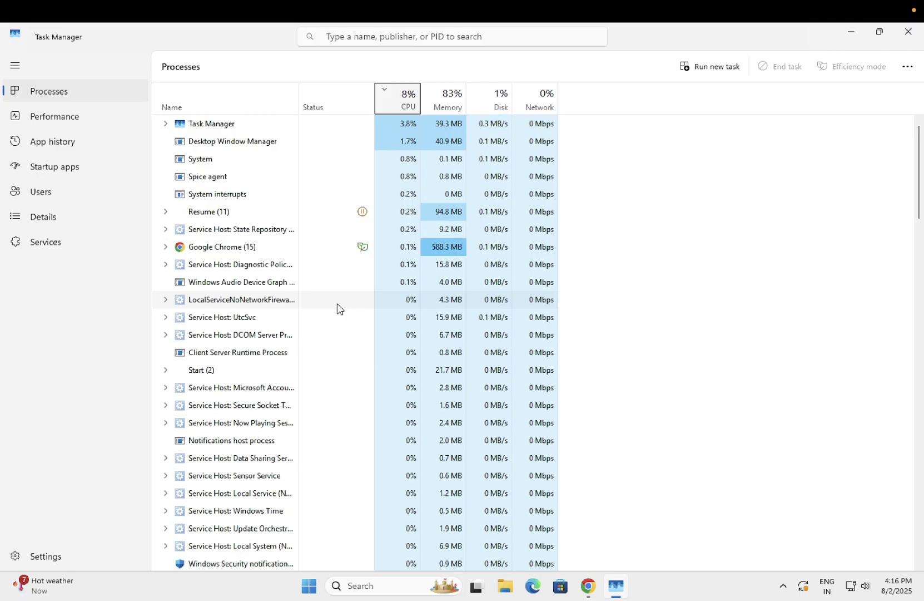
pyautogui.scroll(-4, 338, 307)
pyautogui.scroll(-4, 338, 307)
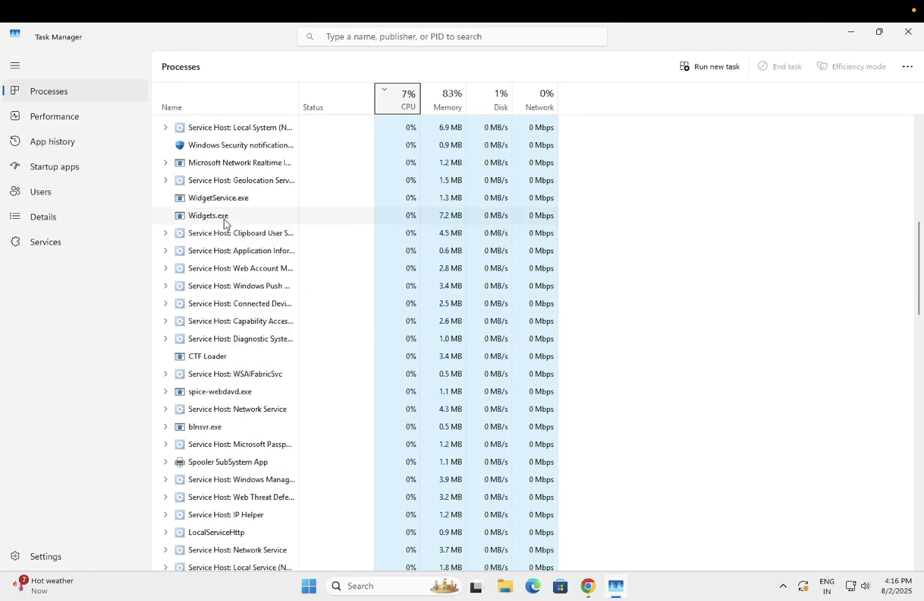
pyautogui.scroll(-6, 264, 332)
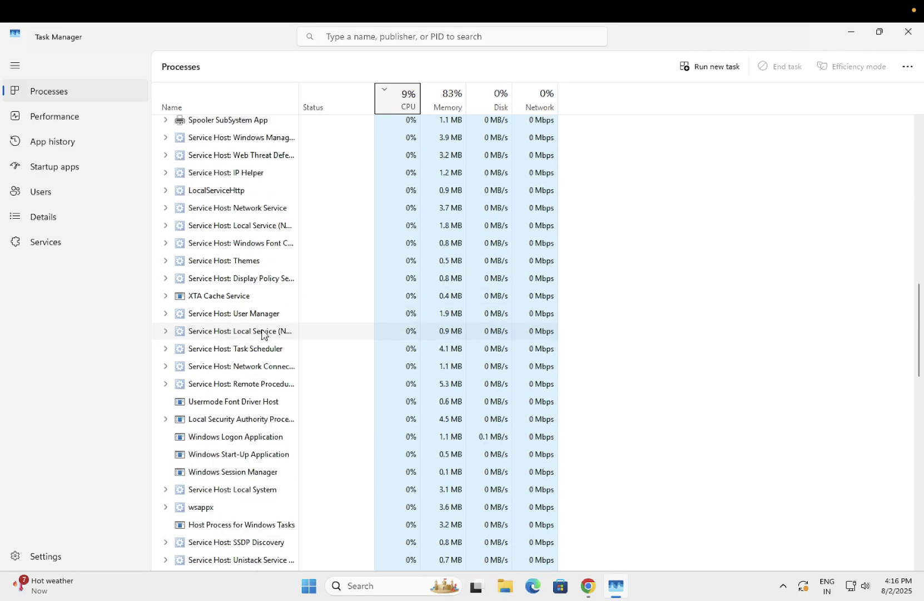
pyautogui.scroll(15, 264, 333)
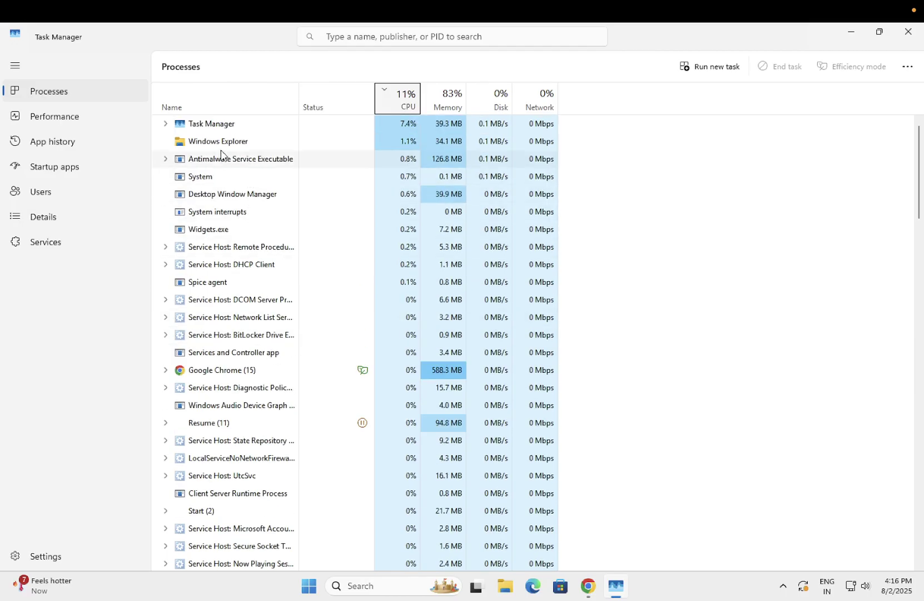
# - Restart the Windows Explorer process from its context menu
pyautogui.click(225, 145)
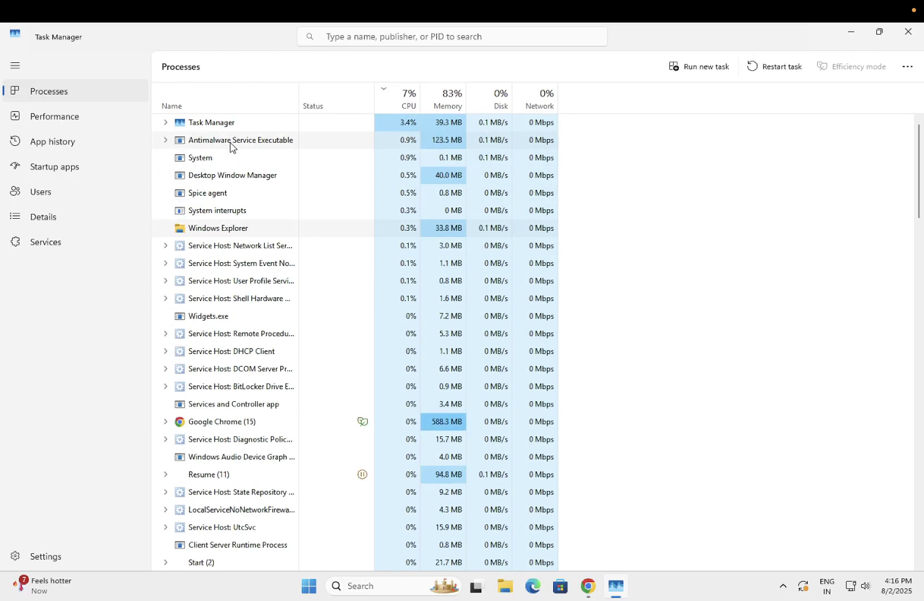
pyautogui.rightClick(216, 213)
pyautogui.click(206, 316)
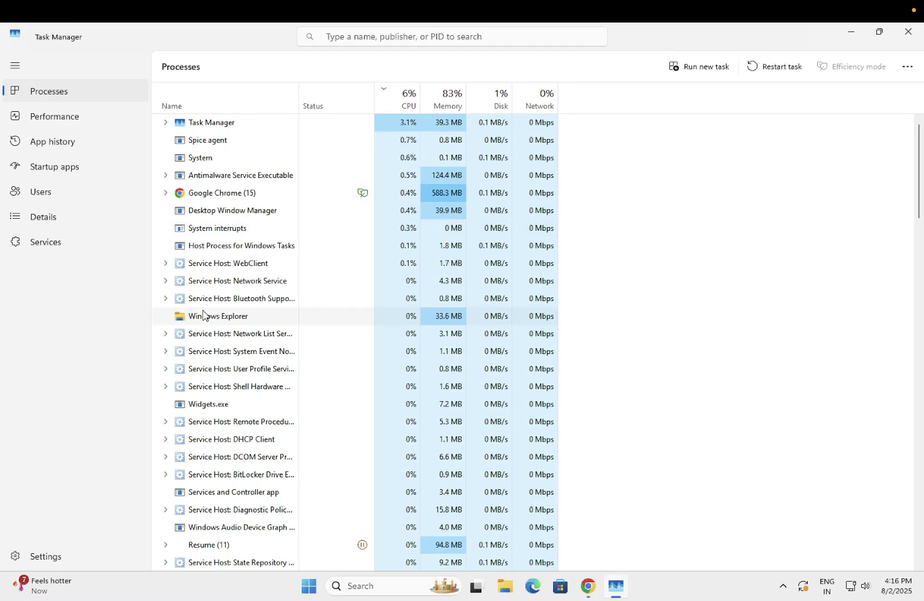
pyautogui.rightClick(209, 317)
pyautogui.click(240, 325)
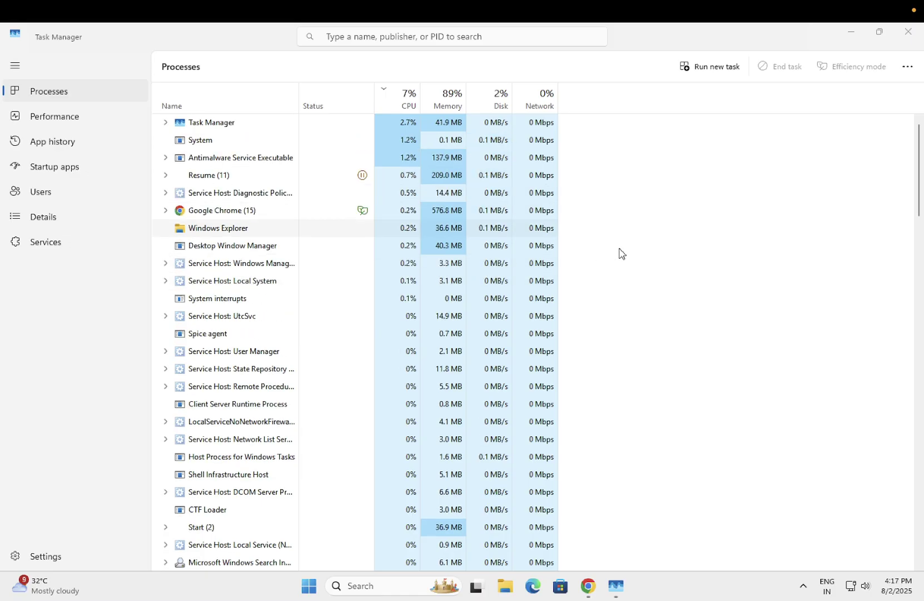
# - Create a new task running cmd.exe with administrative privileges
pyautogui.click(715, 68)
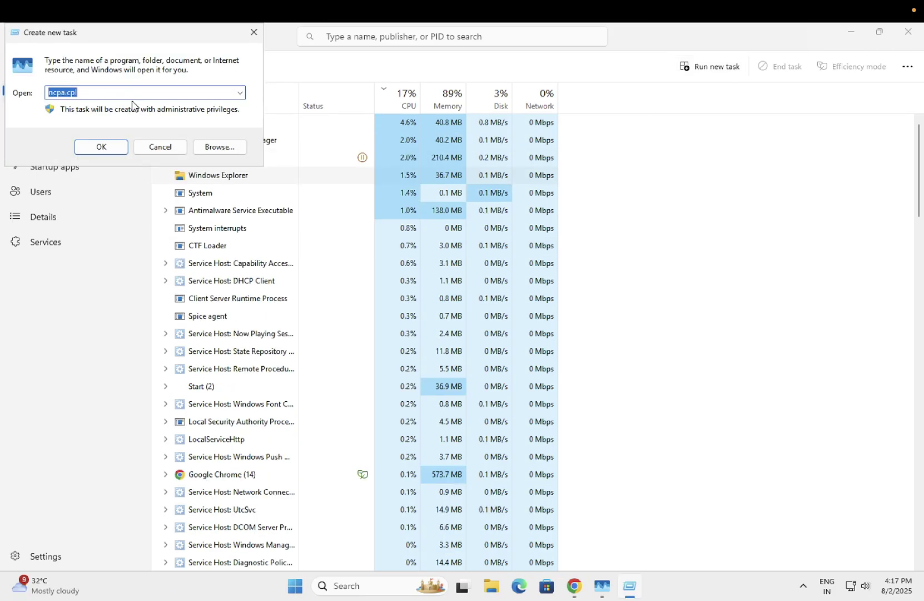
pyautogui.write('cmd')
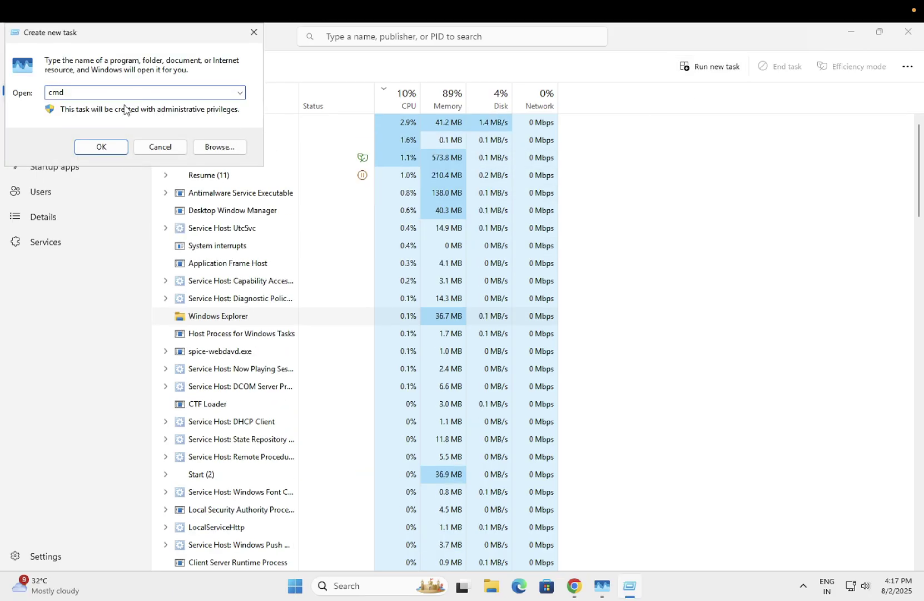
pyautogui.write('.exe')
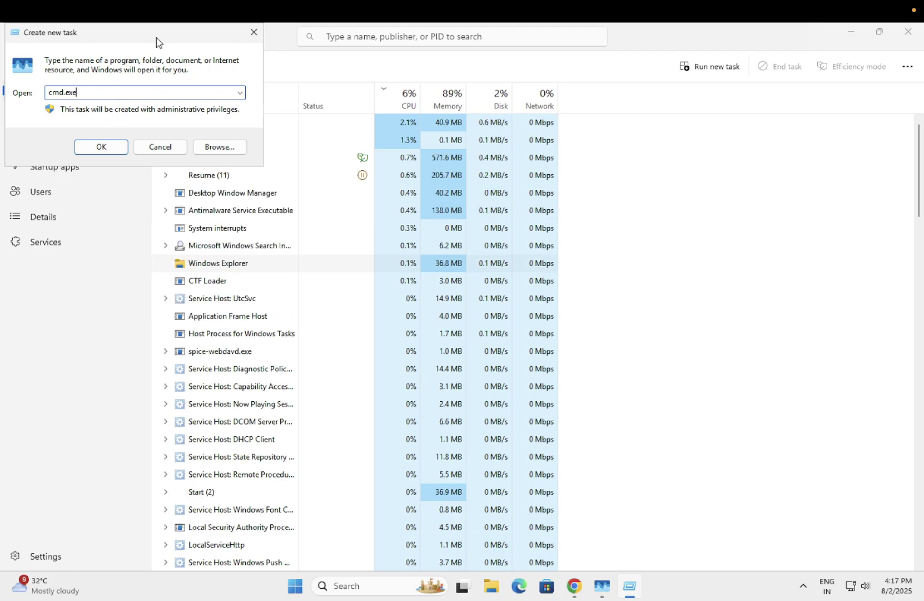
pyautogui.moveTo(156, 42); pyautogui.dragTo(285, 94)
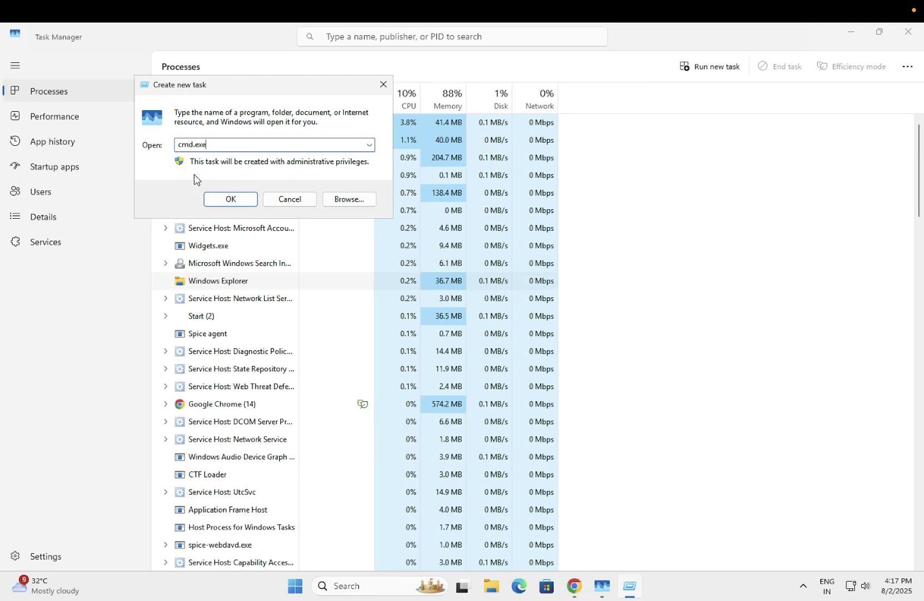
pyautogui.click(230, 200)
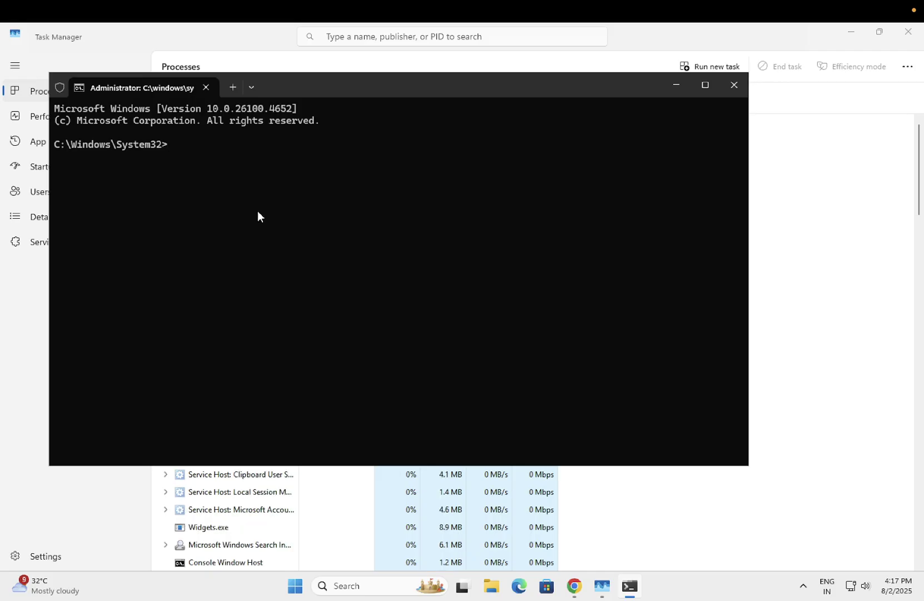
# - Run sfc /scannow and review its message that a pending repair needs a restart
pyautogui.write('sf')
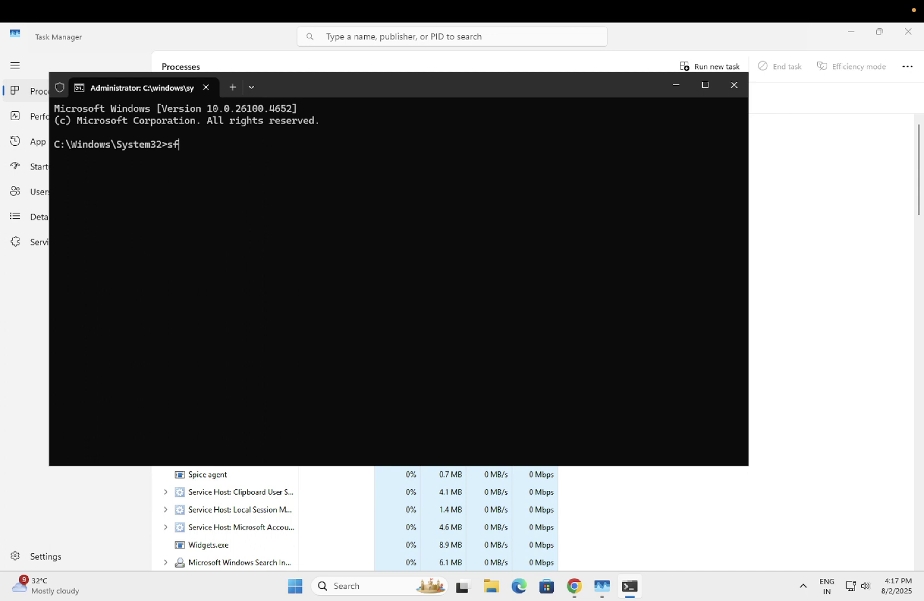
pyautogui.write('c /')
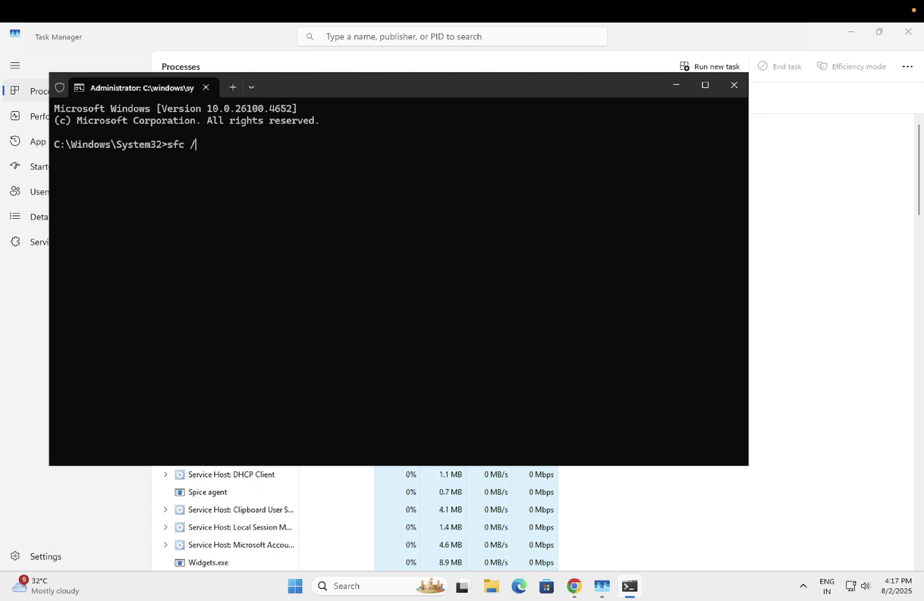
pyautogui.write('sca')
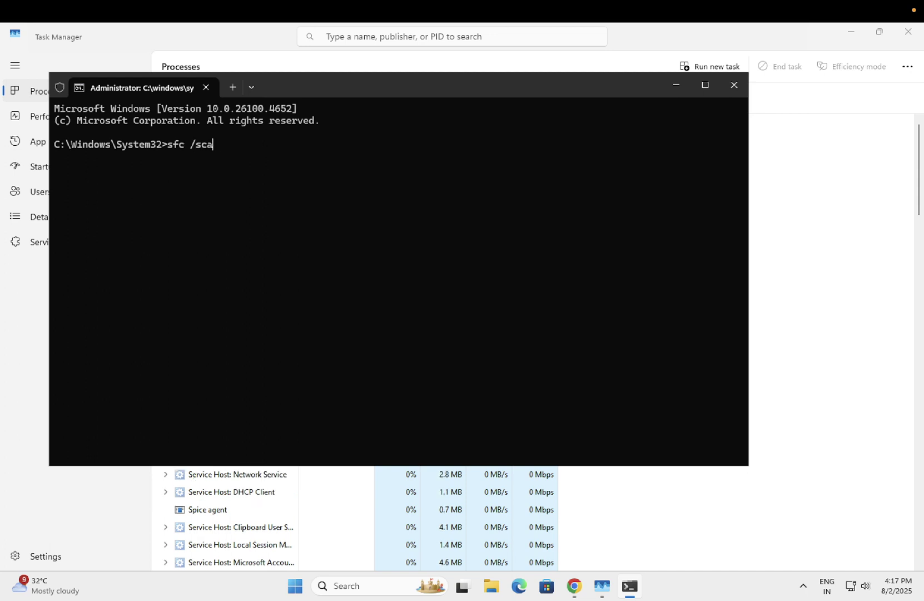
pyautogui.write('nnow')
pyautogui.press('Return')
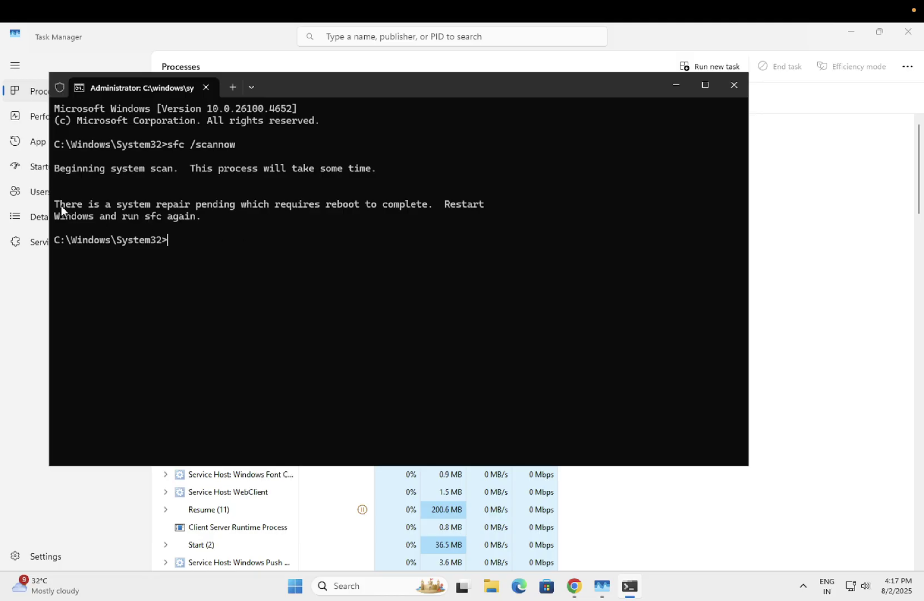
pyautogui.moveTo(61, 203); pyautogui.dragTo(185, 218)
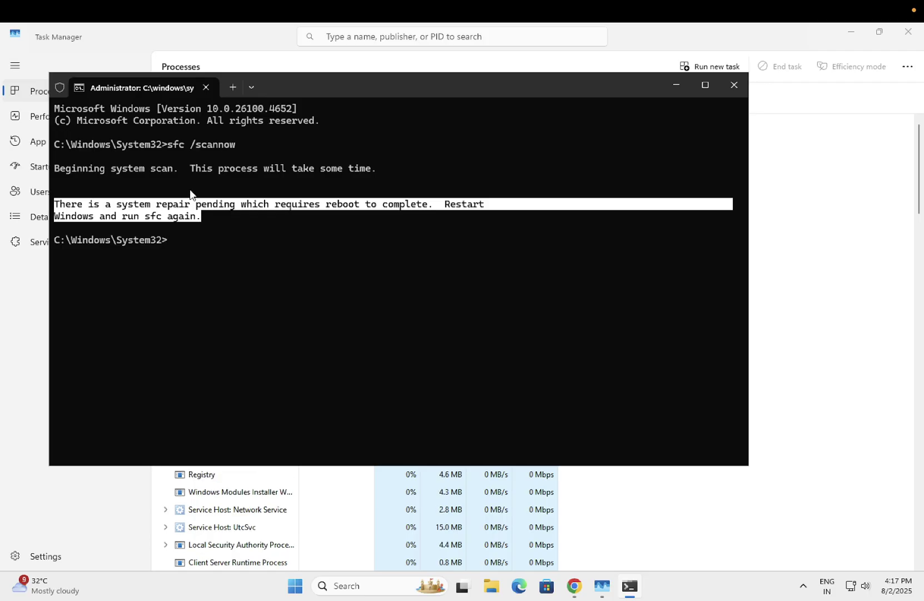
pyautogui.click(190, 194)
pyautogui.moveTo(169, 144); pyautogui.dragTo(235, 140)
pyautogui.click(193, 256)
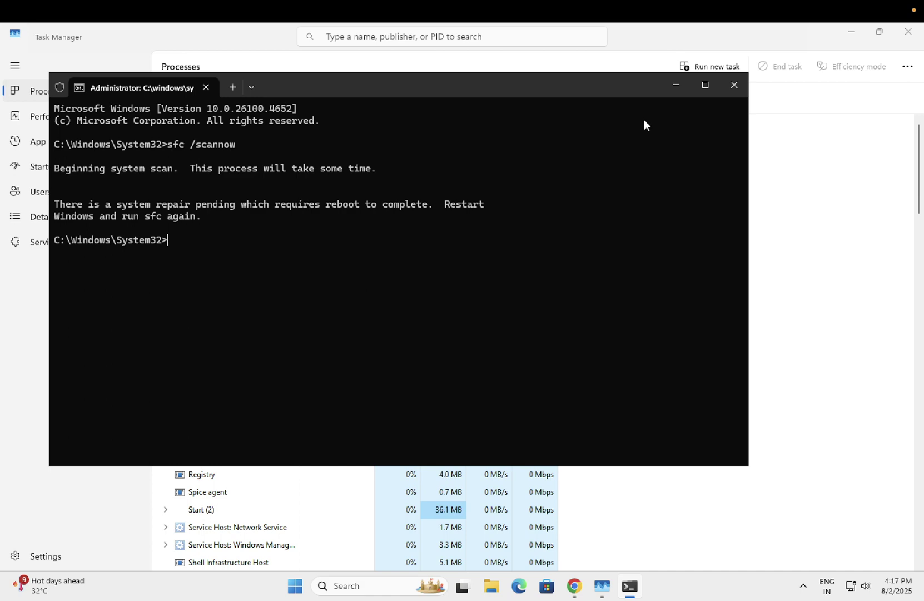
# - Minimize the terminal, review the pending cumulative update on Windows Update, and close Settings
pyautogui.click(675, 86)
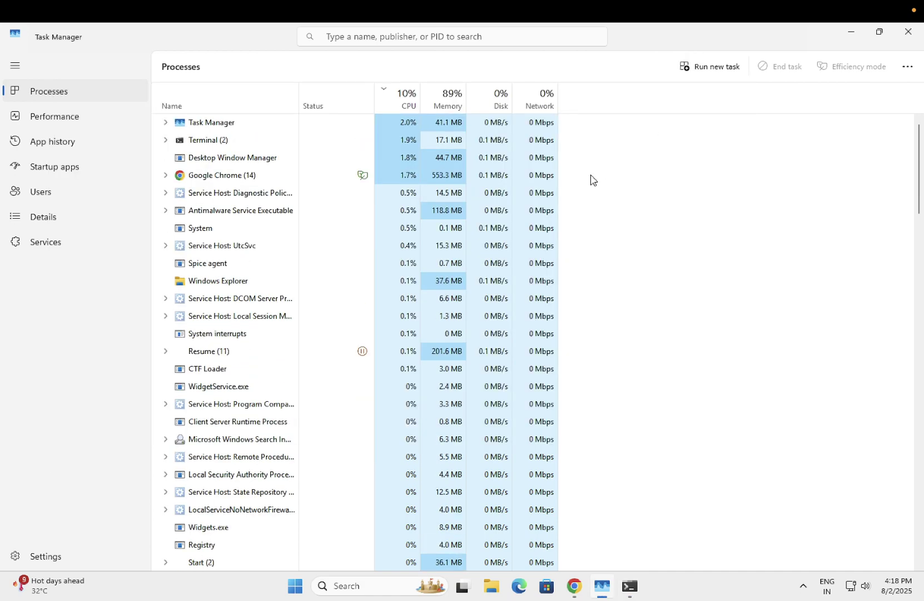
pyautogui.press('super+i')
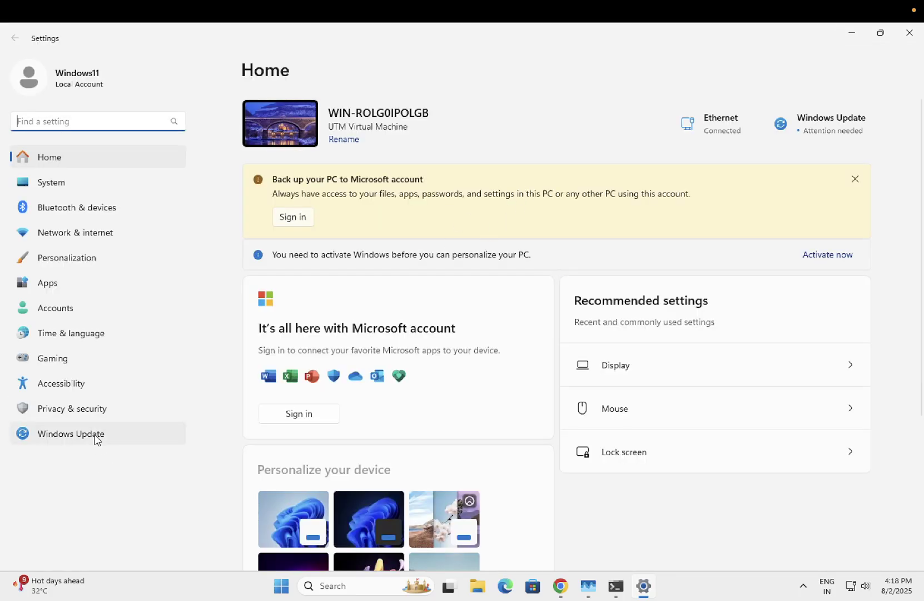
pyautogui.click(96, 439)
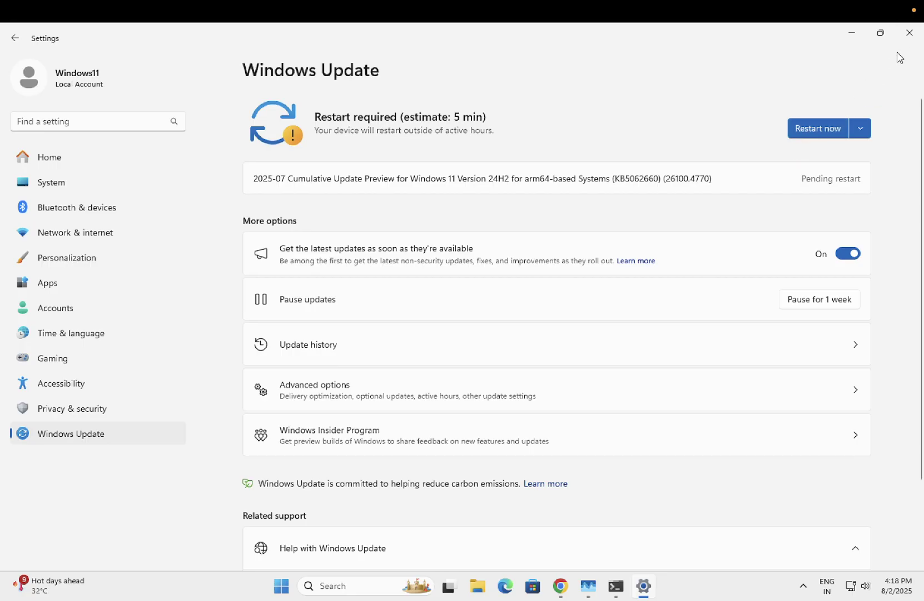
pyautogui.click(909, 42)
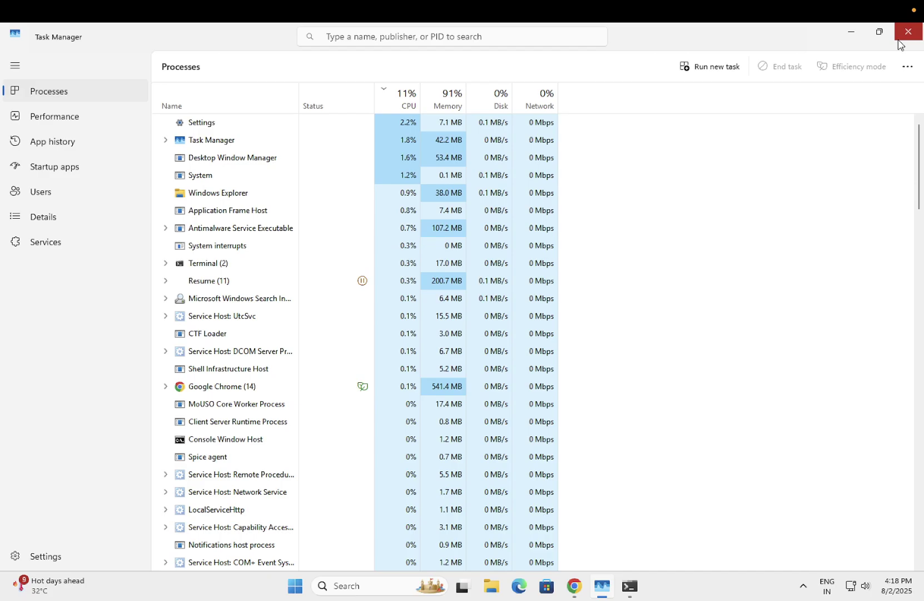
# - Close Task Manager and launch Control Panel with the 'control' command in Run
pyautogui.click(900, 40)
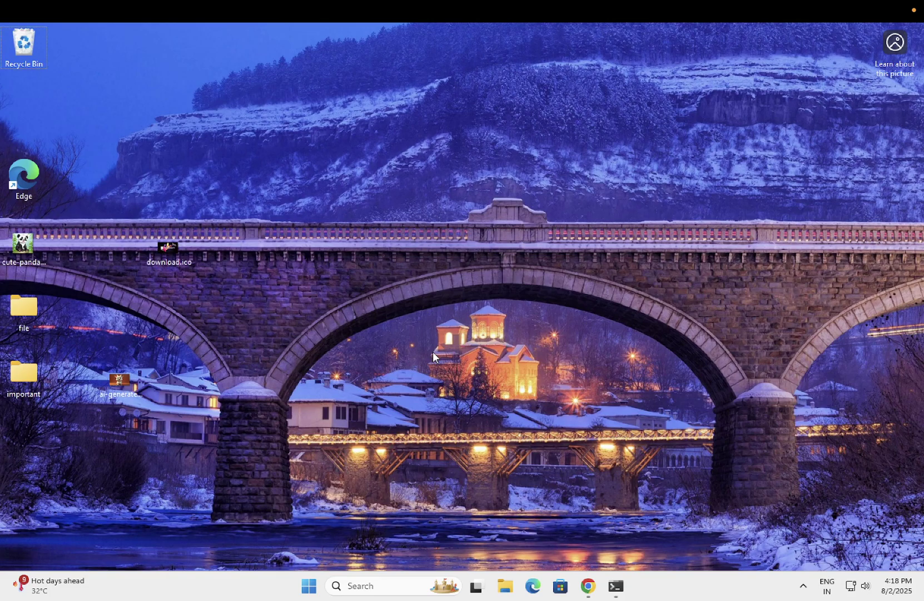
pyautogui.press('super+r')
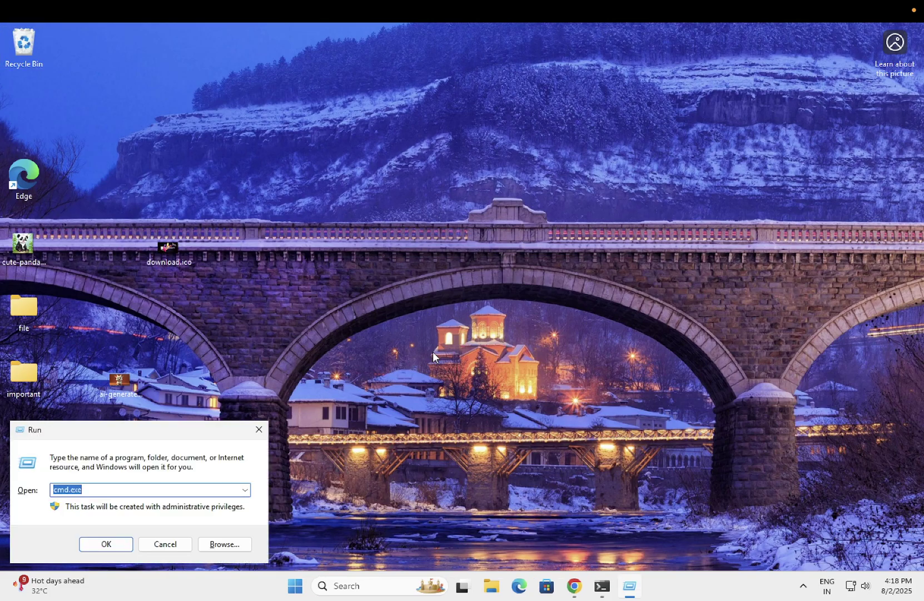
pyautogui.write('control')
pyautogui.press('Return')
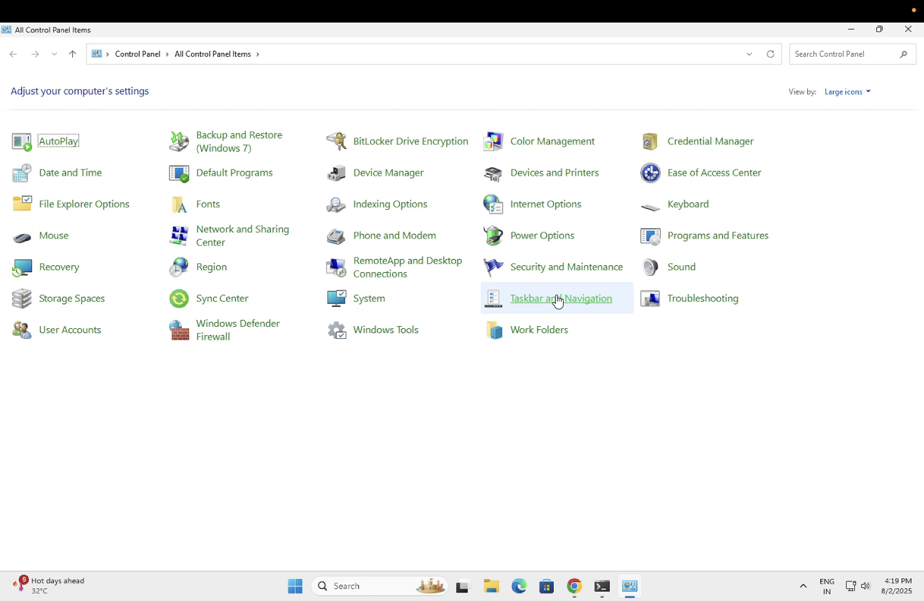
pyautogui.click(366, 300)
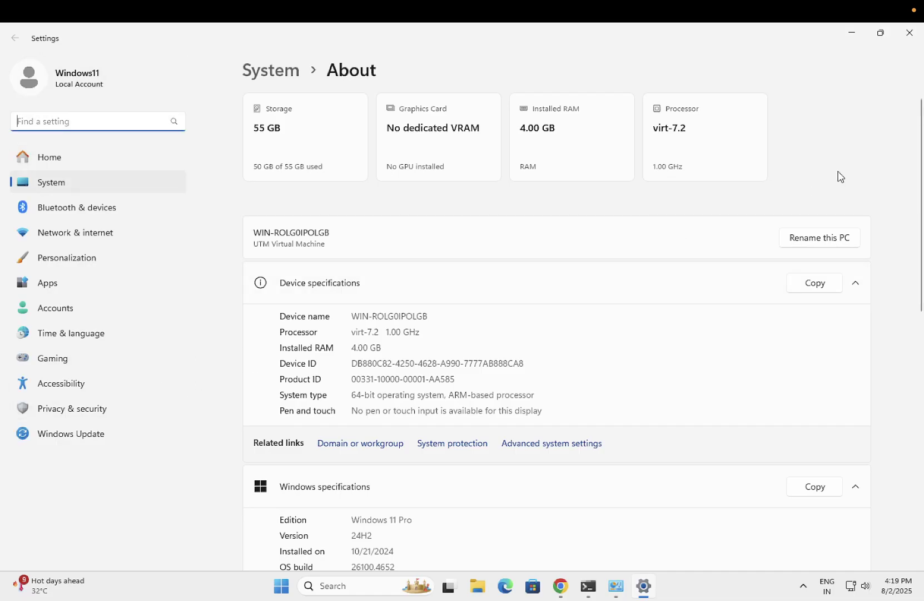
pyautogui.click(909, 35)
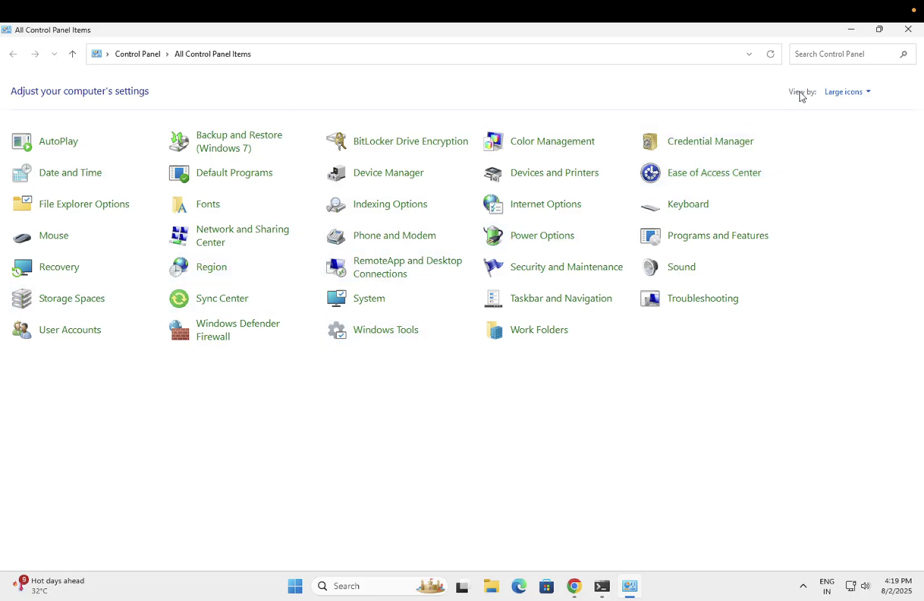
# - Search Control Panel for 'restore' and open 'Create a restore point' for Local Disk (C:)
pyautogui.click(816, 55)
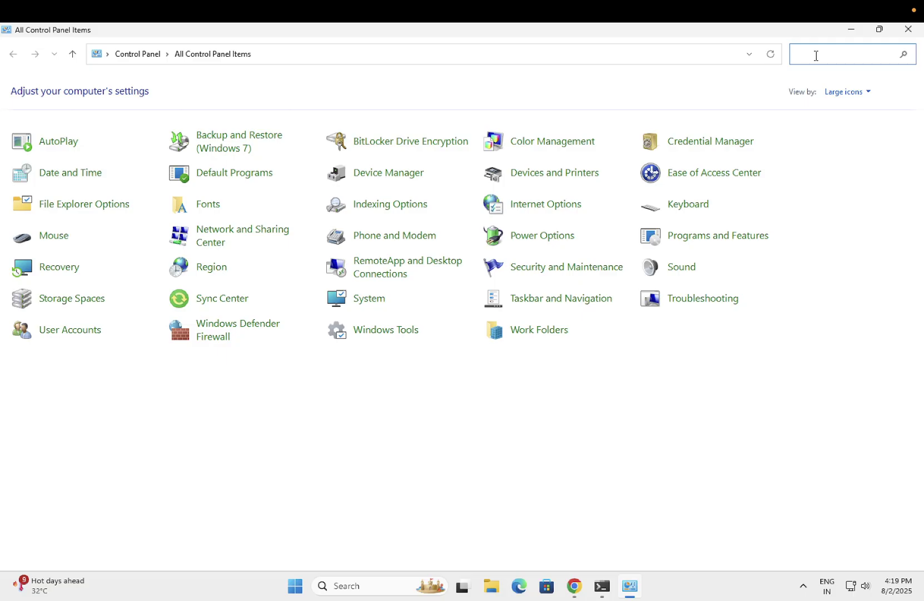
pyautogui.write('sys')
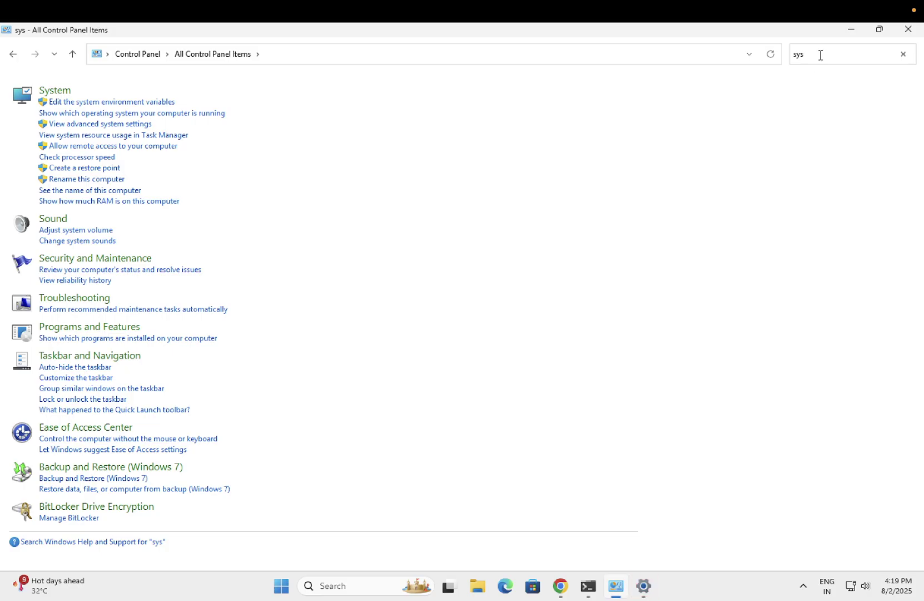
pyautogui.click(821, 55)
pyautogui.write('restore')
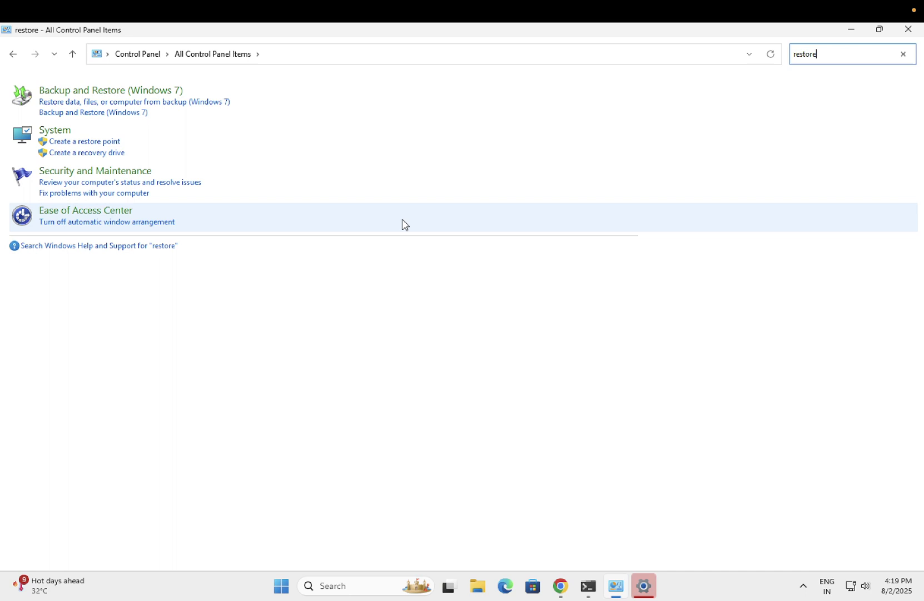
pyautogui.click(85, 143)
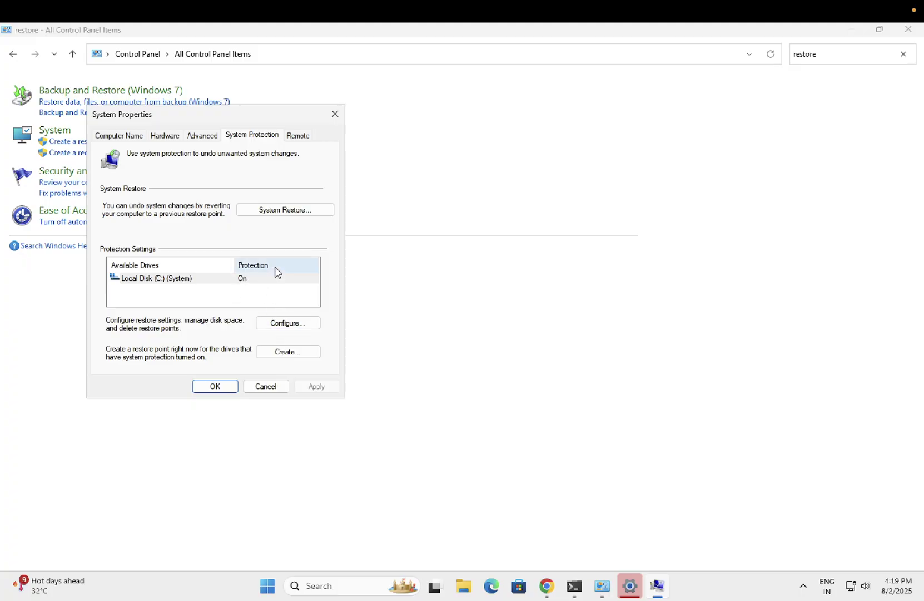
# - Open System Restore, confirm no restore points exist, then cancel and close System Properties
pyautogui.click(290, 214)
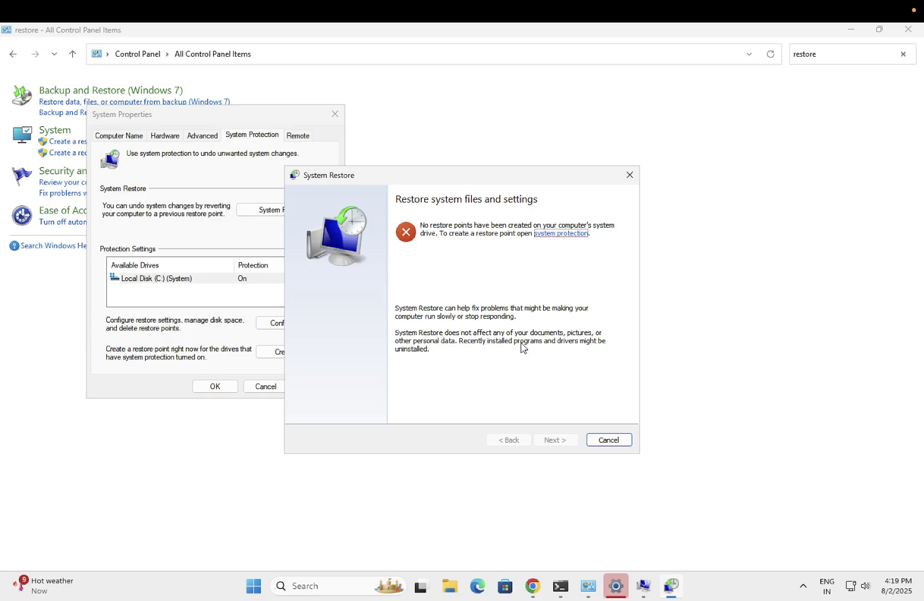
pyautogui.click(608, 440)
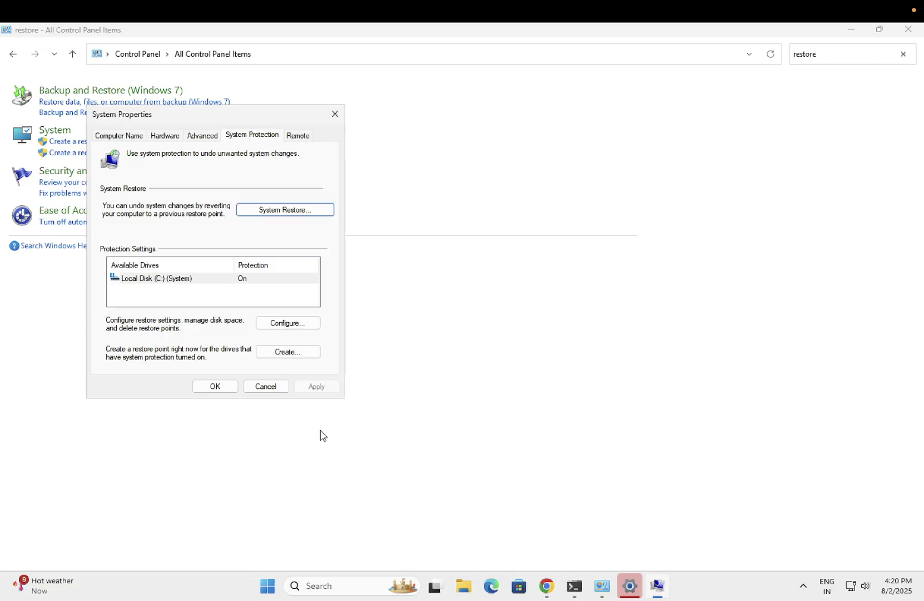
pyautogui.click(215, 387)
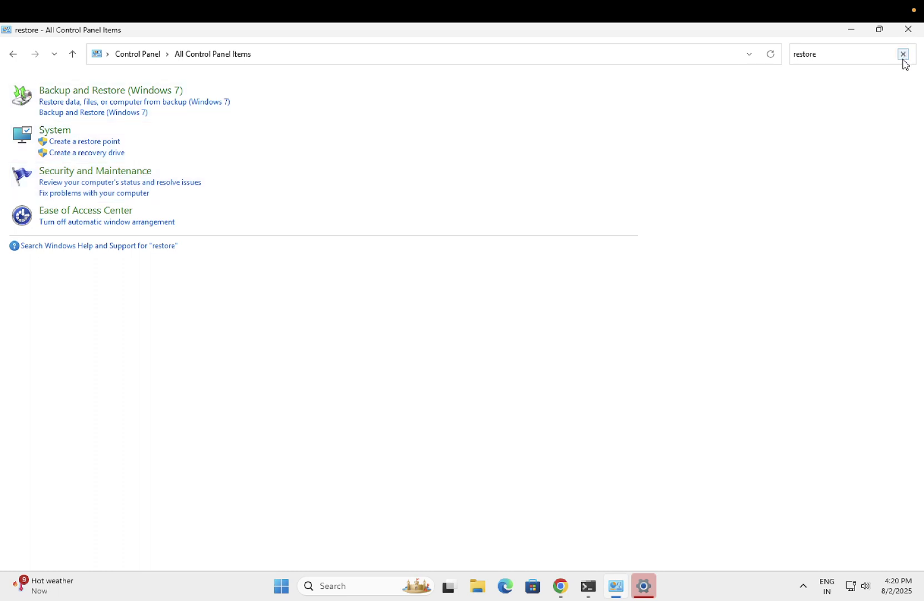
# - Close the Control Panel and Settings windows to leave a clear desktop
pyautogui.click(908, 31)
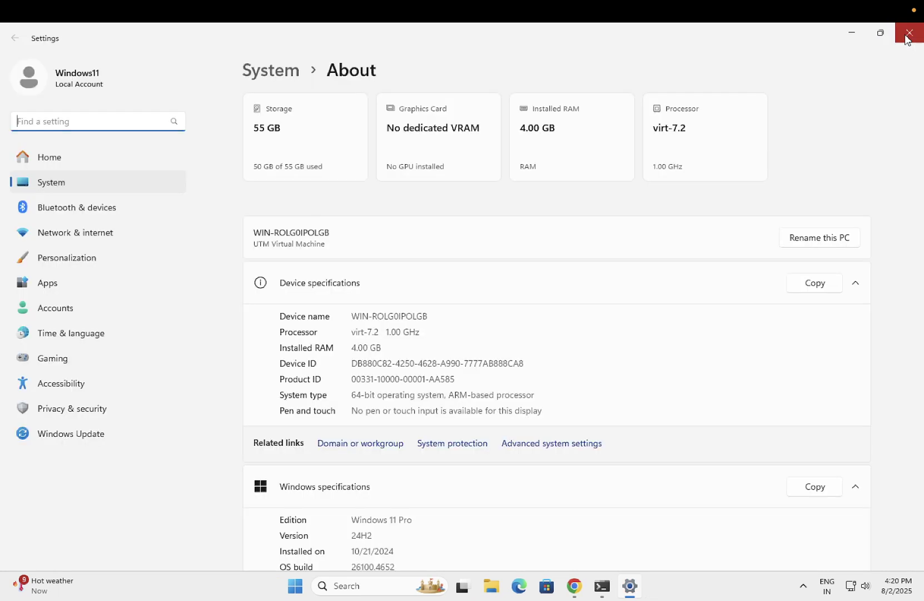
pyautogui.click(906, 35)
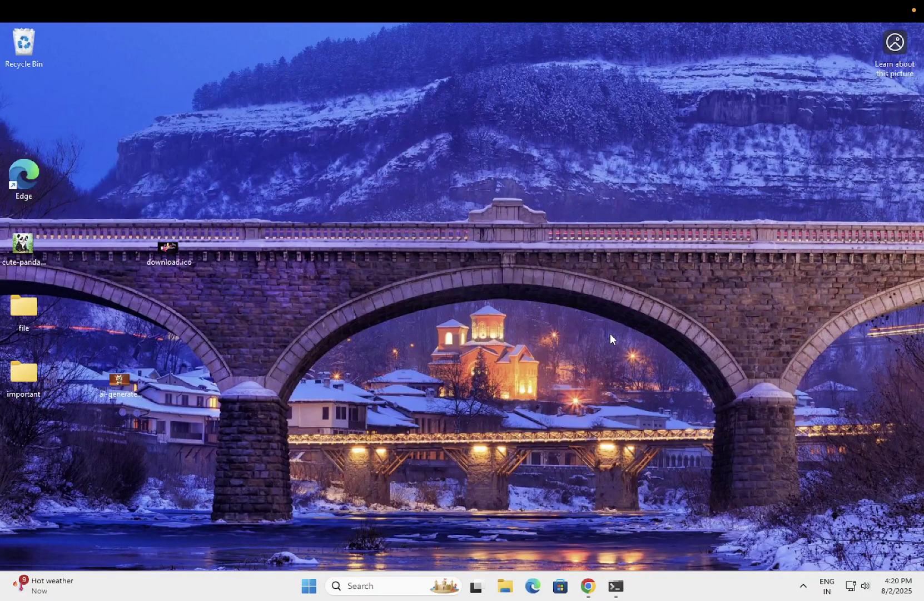